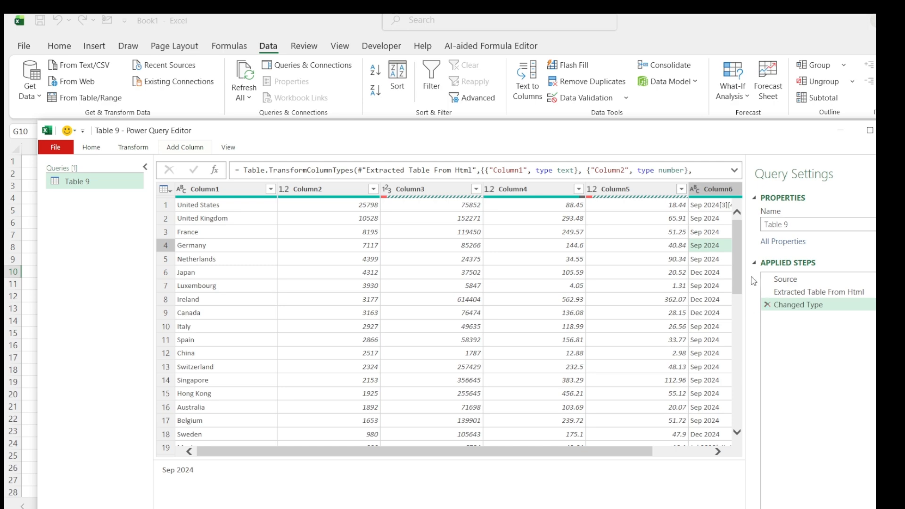
Rename Column1, which holds the country names, to "COuntry"
{"action": "left_click_drag", "start_coordinate": [742, 278], "coordinate": [749, 208]}
{"action": "left_click", "coordinate": [190, 262]}
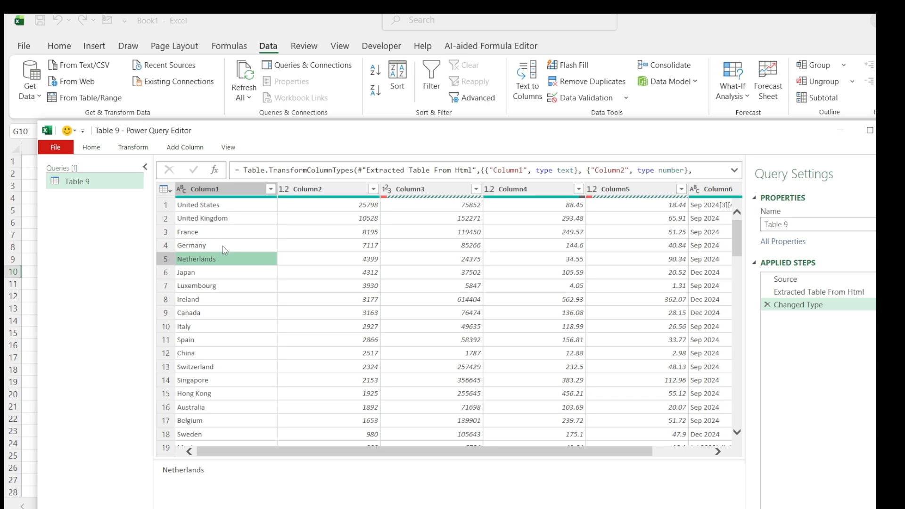
{"action": "double_click", "coordinate": [235, 189]}
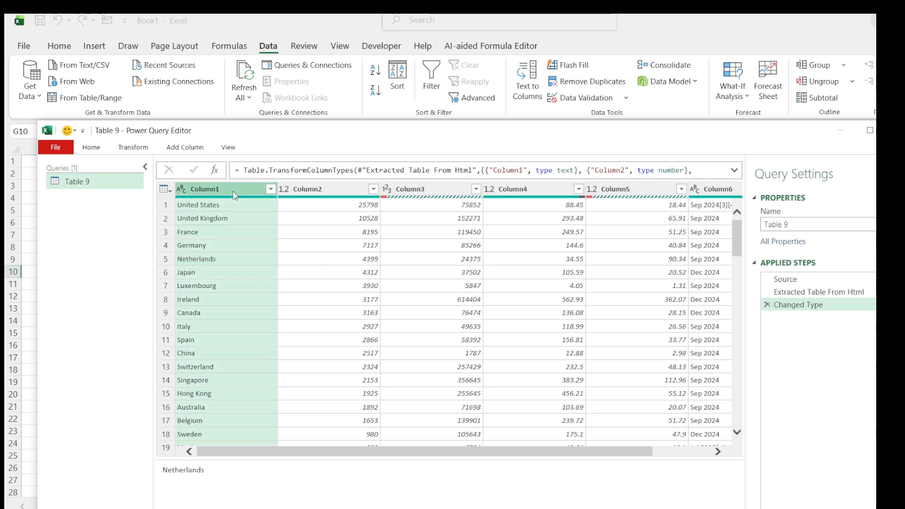
{"action": "double_click", "coordinate": [234, 190]}
{"action": "type", "text": "COun"}
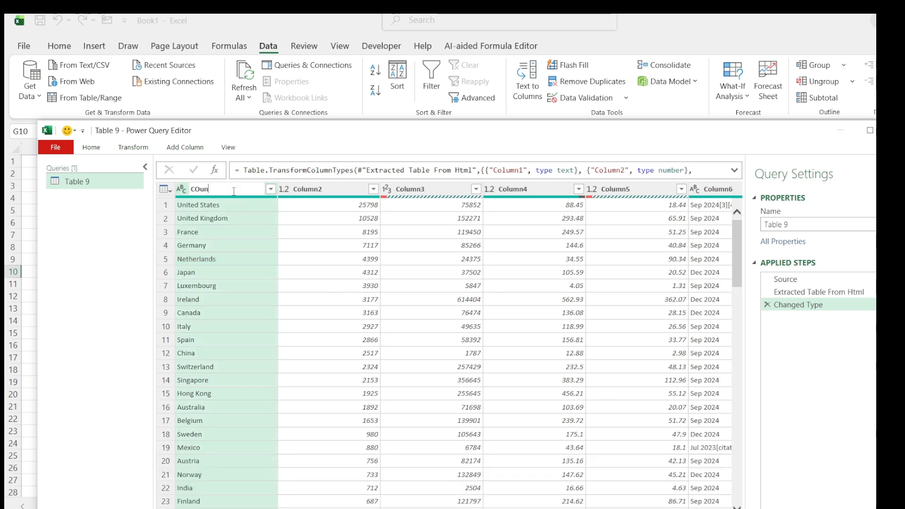
{"action": "type", "text": "try"}
{"action": "key", "text": "Return"}
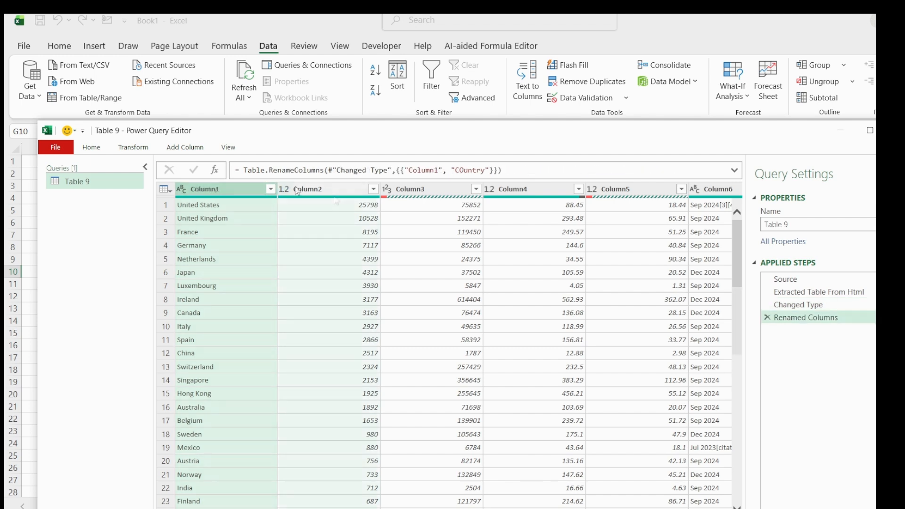
Rename Column2, Column3 and Column4 to "DEBT in Billions", "Per Capita share" and "%age with GDP" respectively
{"action": "double_click", "coordinate": [336, 191]}
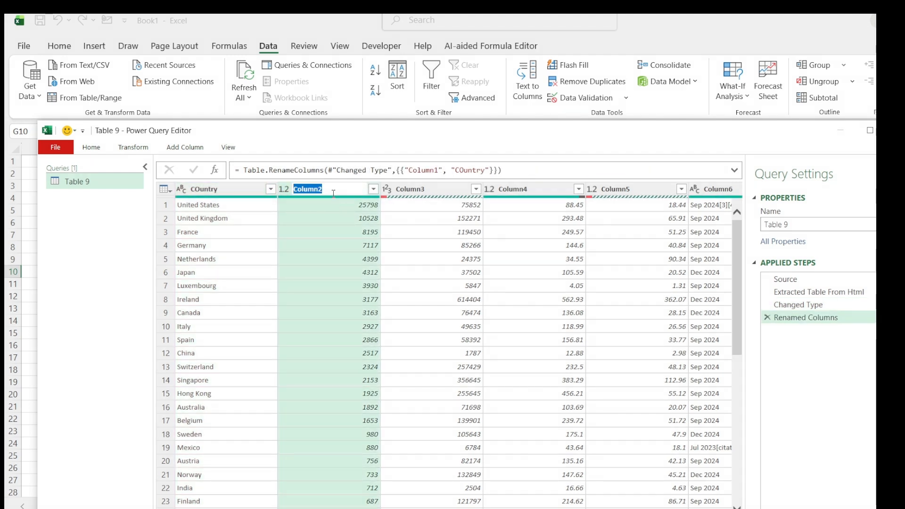
{"action": "type", "text": "DEB"}
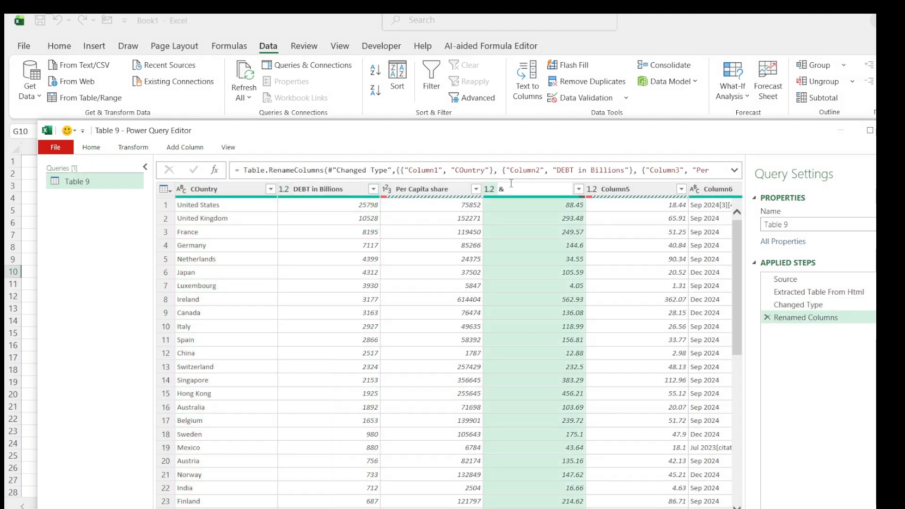
{"action": "type", "text": "%age with GDP"}
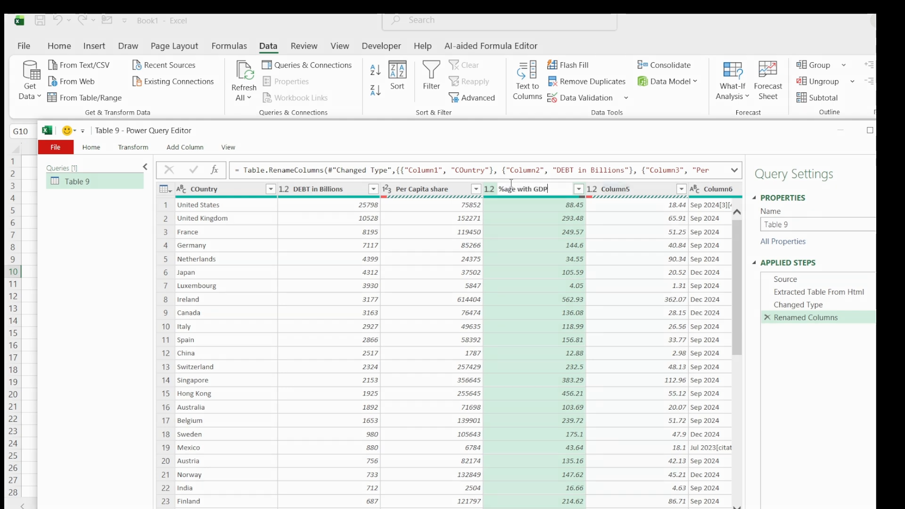
Rename Column5 to "Total Wealth"
{"action": "double_click", "coordinate": [621, 187]}
{"action": "type", "text": "Totak"}
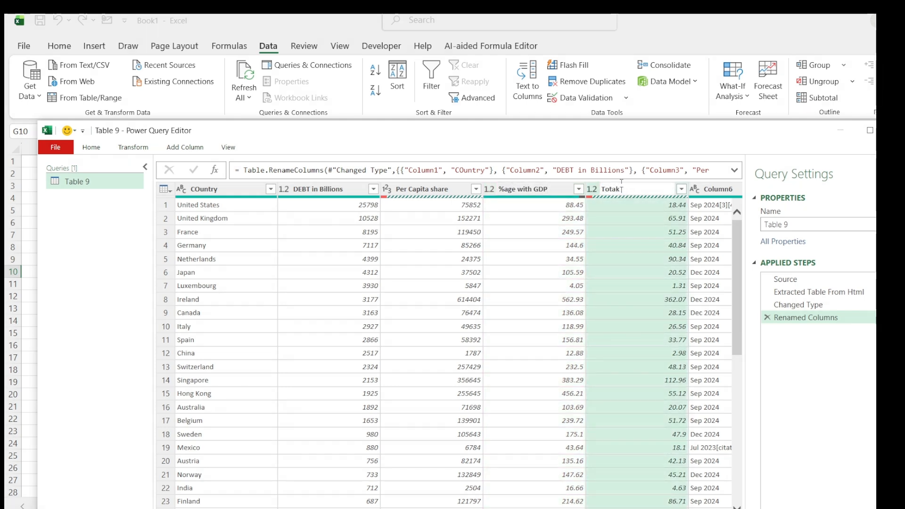
{"action": "type", "text": " Wealth"}
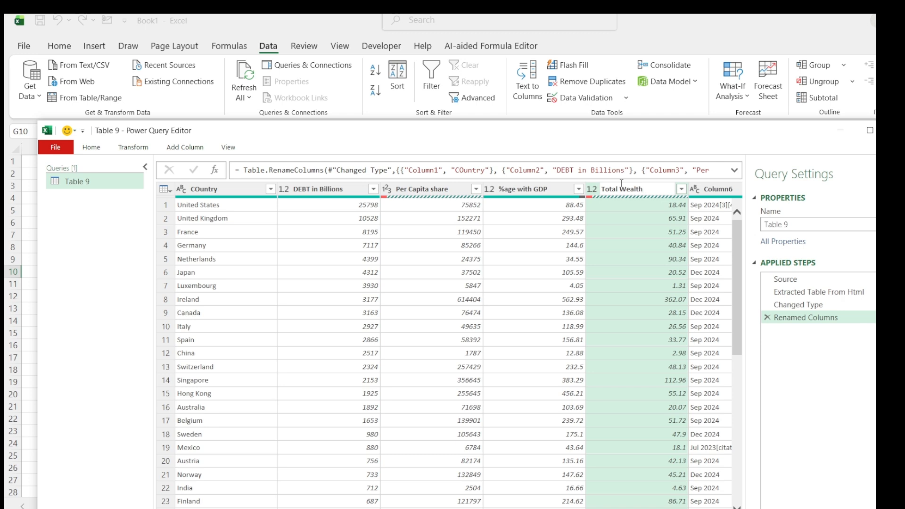
{"action": "key", "text": "Return"}
Rename Column6, which holds the report dates, to "Report Year"
{"action": "key", "text": "Right"}
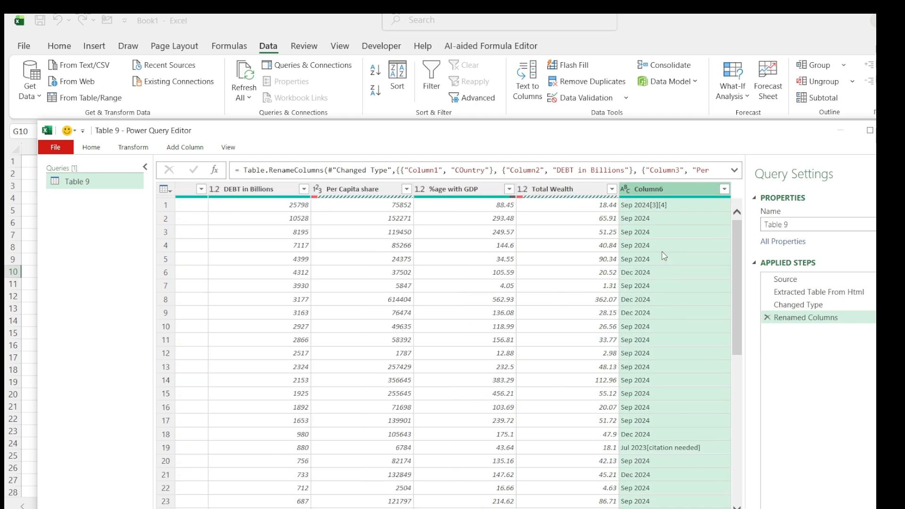
{"action": "double_click", "coordinate": [660, 191]}
{"action": "type", "text": "r"}
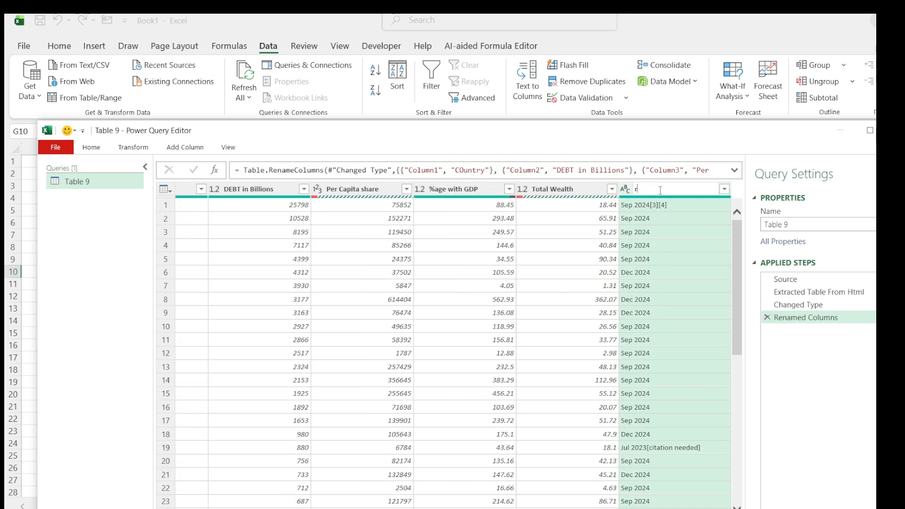
{"action": "type", "text": "eport"}
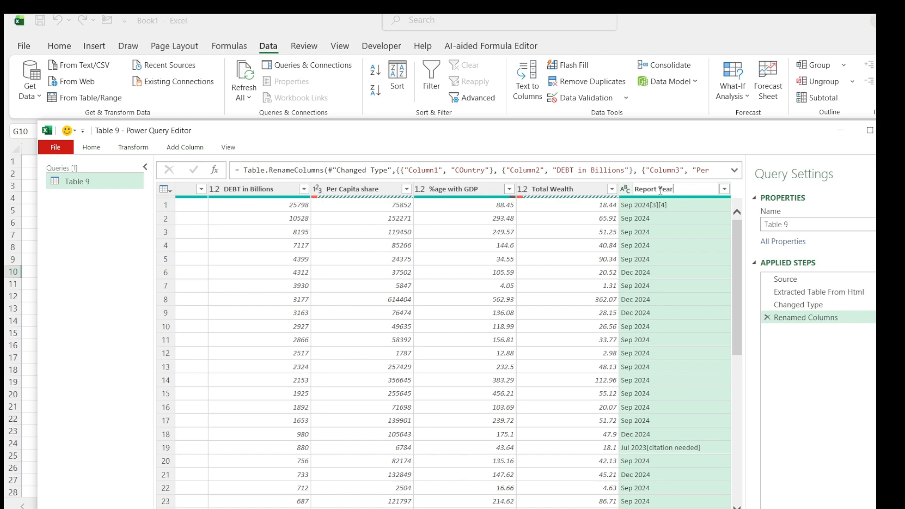
{"action": "type", "text": " Year"}
{"action": "key", "text": "Return"}
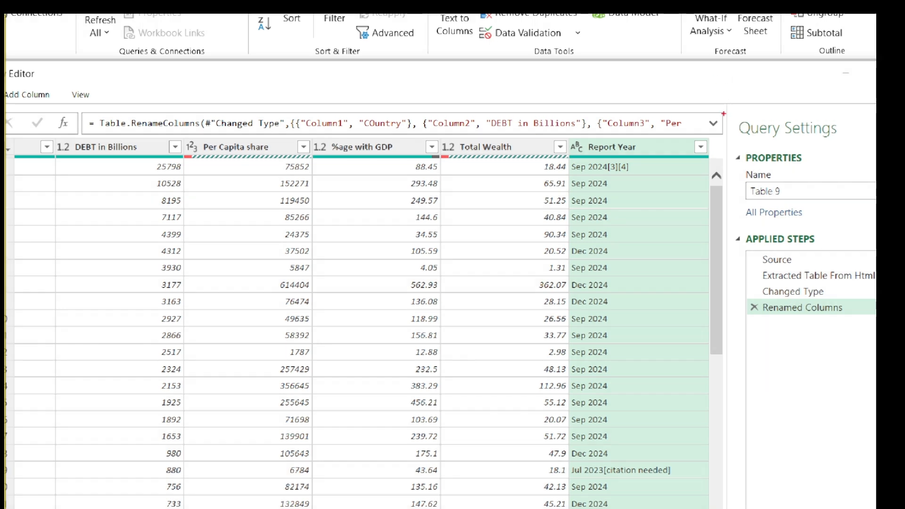
{"action": "mouse_move", "coordinate": [723, 113]}
{"action": "left_mouse_down"}
{"action": "mouse_move", "coordinate": [773, 155]}
{"action": "mouse_move", "coordinate": [853, 136]}
{"action": "mouse_move", "coordinate": [802, 114]}
{"action": "left_mouse_up"}
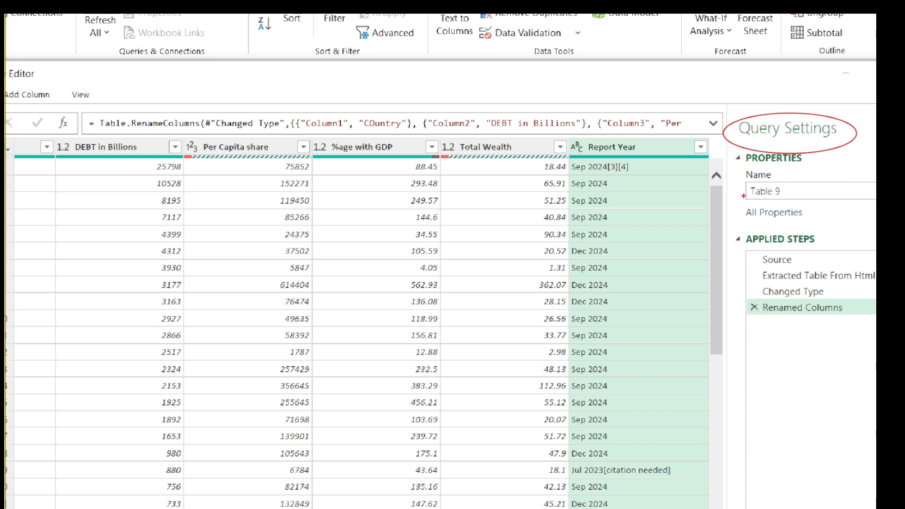
{"action": "left_click_drag", "start_coordinate": [743, 194], "coordinate": [841, 195]}
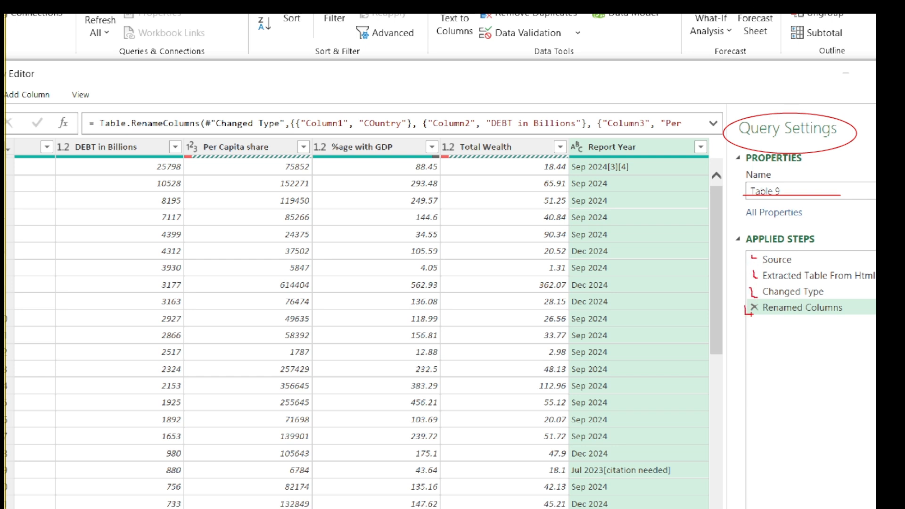
{"action": "mouse_move", "coordinate": [737, 250]}
{"action": "left_mouse_down"}
{"action": "mouse_move", "coordinate": [726, 292]}
{"action": "mouse_move", "coordinate": [739, 333]}
{"action": "left_mouse_up"}
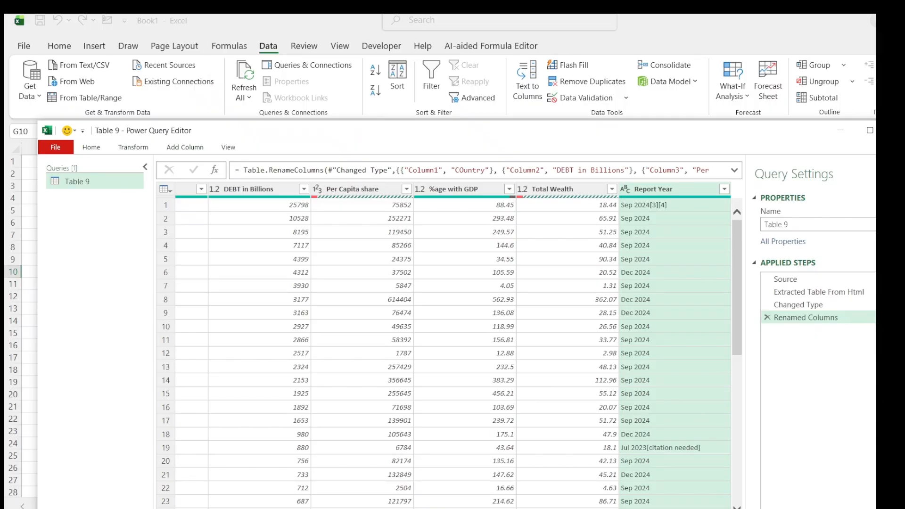
{"action": "left_click", "coordinate": [213, 393]}
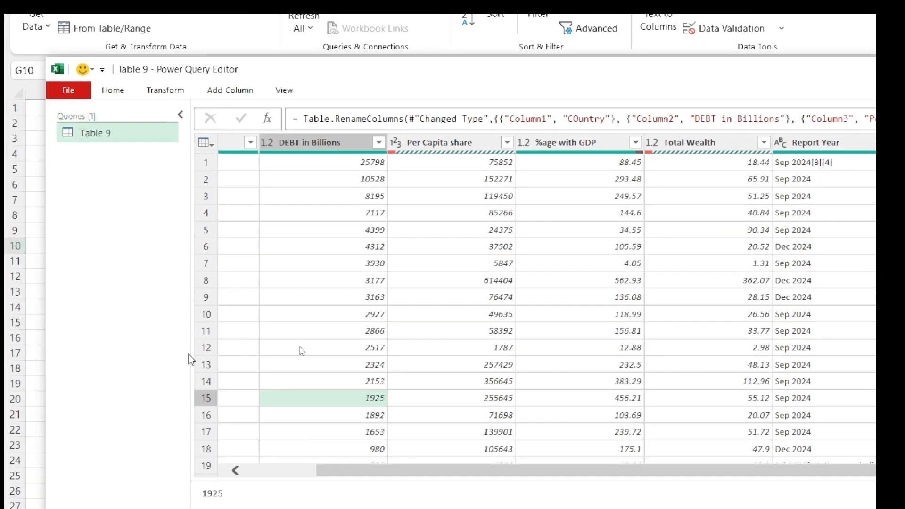
{"action": "left_click", "coordinate": [352, 338]}
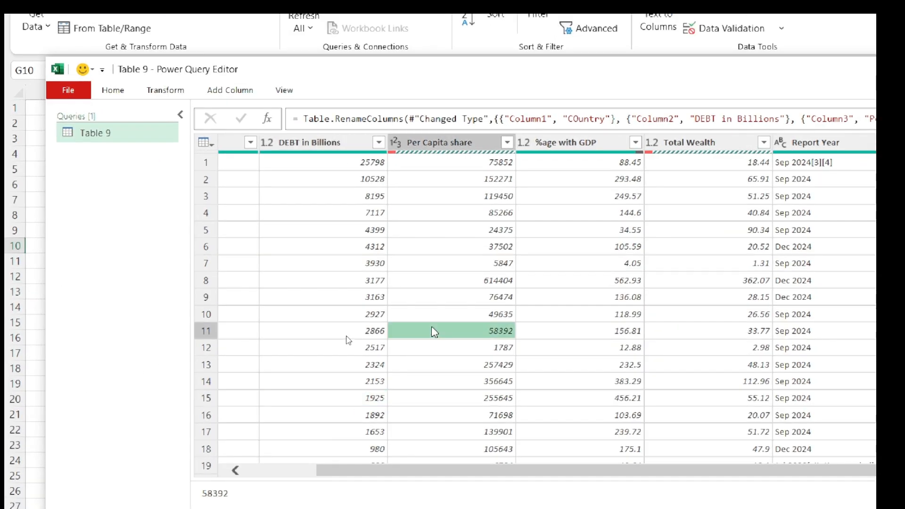
{"action": "left_click", "coordinate": [408, 327]}
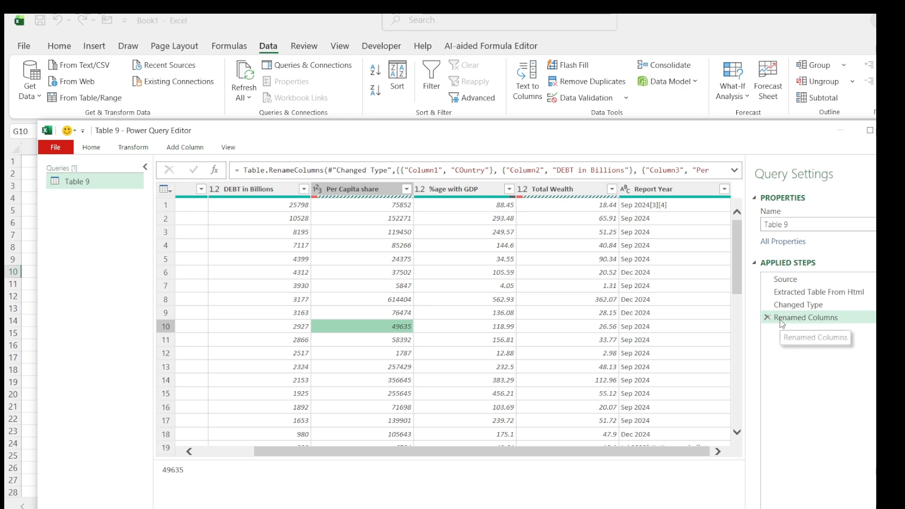
Rename the Table 9 query to "Country debt ranking"
{"action": "left_click", "coordinate": [784, 226]}
{"action": "type", "text": "De"}
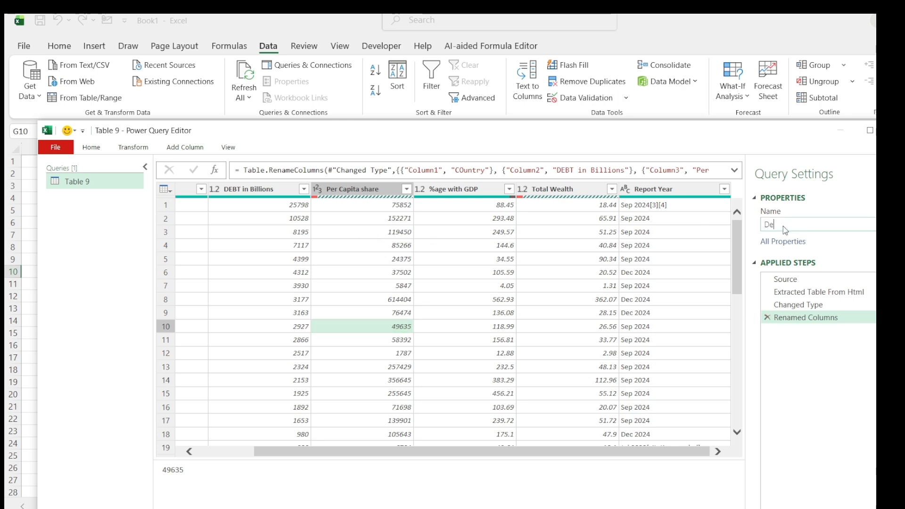
{"action": "type", "text": "c"}
{"action": "key", "text": "BackSpace"}
{"action": "key", "text": "BackSpace"}
{"action": "key", "text": "BackSpace"}
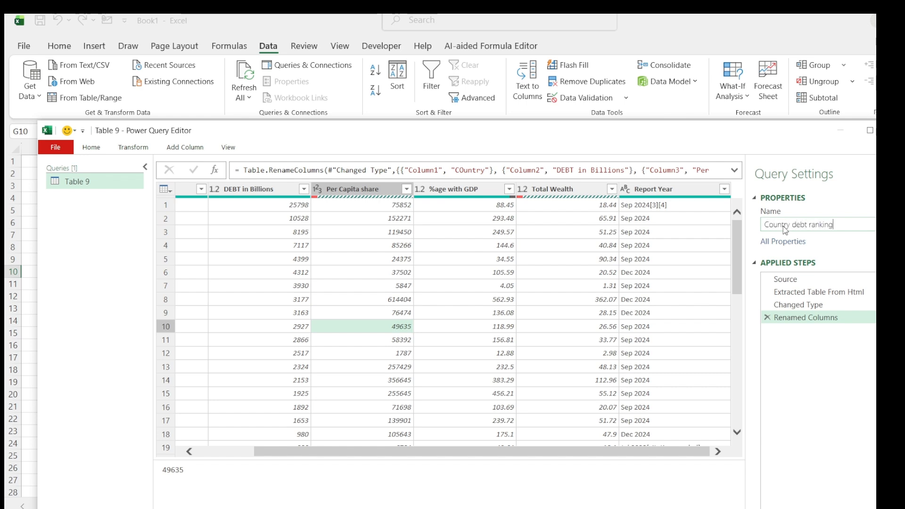
{"action": "type", "text": "Country debt ranking"}
{"action": "key", "text": "Return"}
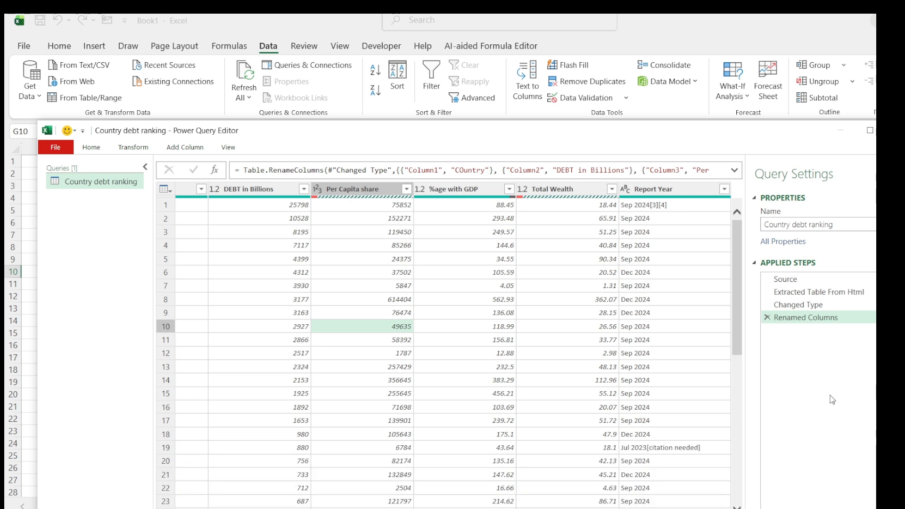
{"action": "left_click", "coordinate": [271, 189]}
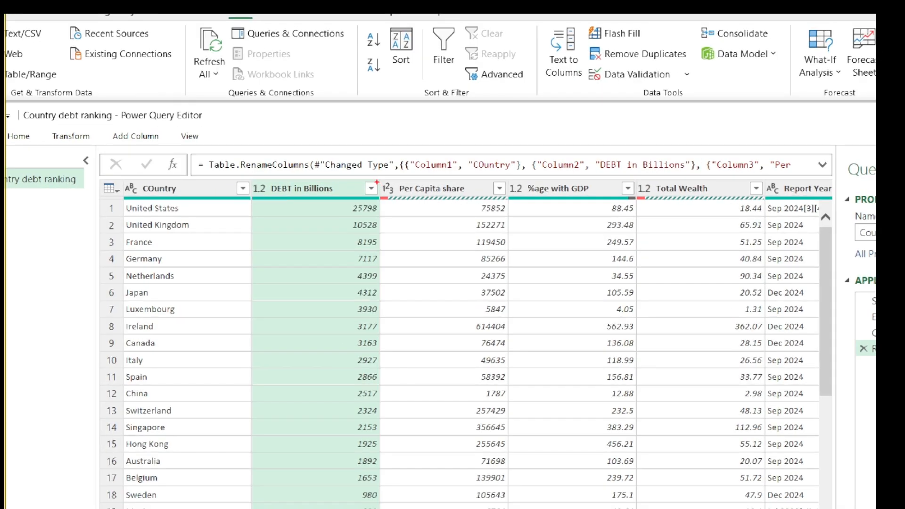
{"action": "left_click_drag", "start_coordinate": [376, 181], "coordinate": [403, 208]}
{"action": "mouse_move", "coordinate": [250, 166]}
{"action": "left_mouse_down"}
{"action": "mouse_move", "coordinate": [257, 196]}
{"action": "mouse_move", "coordinate": [276, 208]}
{"action": "left_mouse_up"}
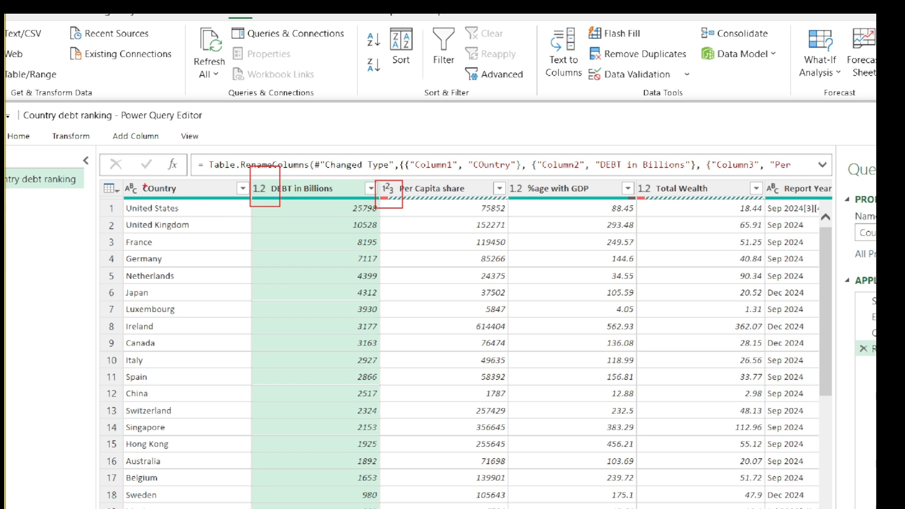
{"action": "left_click_drag", "start_coordinate": [122, 175], "coordinate": [141, 201]}
{"action": "left_click_drag", "start_coordinate": [652, 200], "coordinate": [627, 185]}
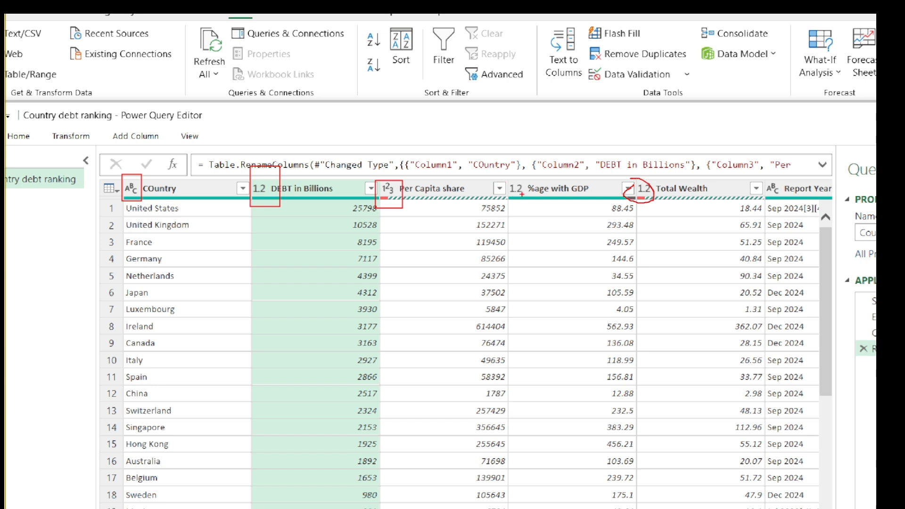
{"action": "left_click_drag", "start_coordinate": [509, 190], "coordinate": [493, 237]}
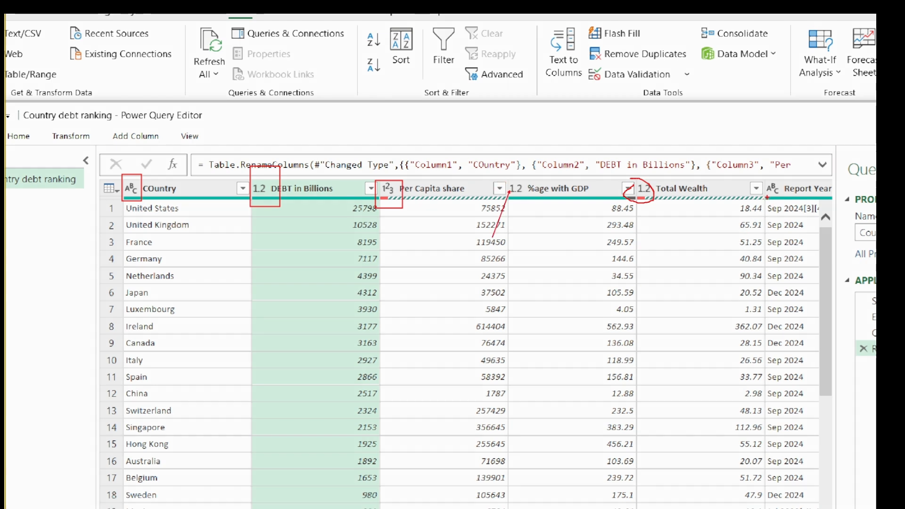
{"action": "left_click_drag", "start_coordinate": [804, 188], "coordinate": [776, 194]}
{"action": "key", "text": "Escape"}
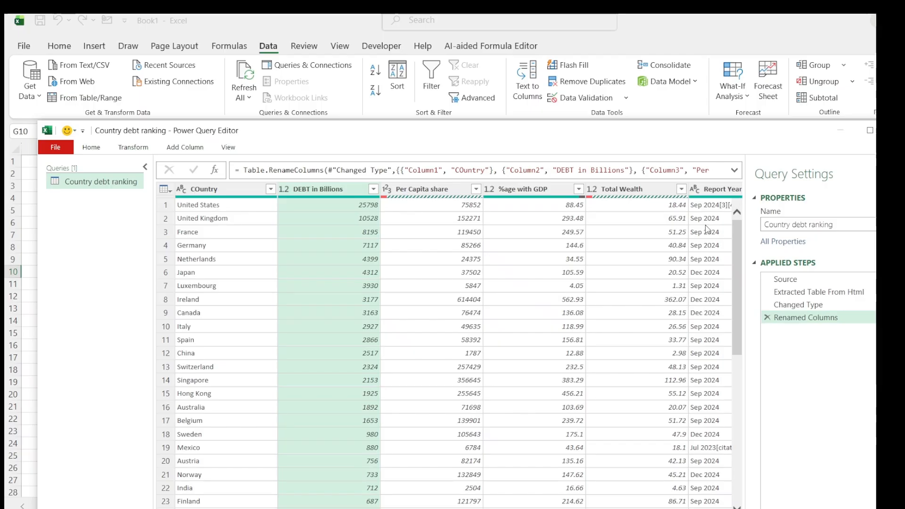
Change the data type of the DEBT in Billions column to Whole Number
{"action": "right_click", "coordinate": [311, 195]}
{"action": "mouse_move", "coordinate": [425, 301]}
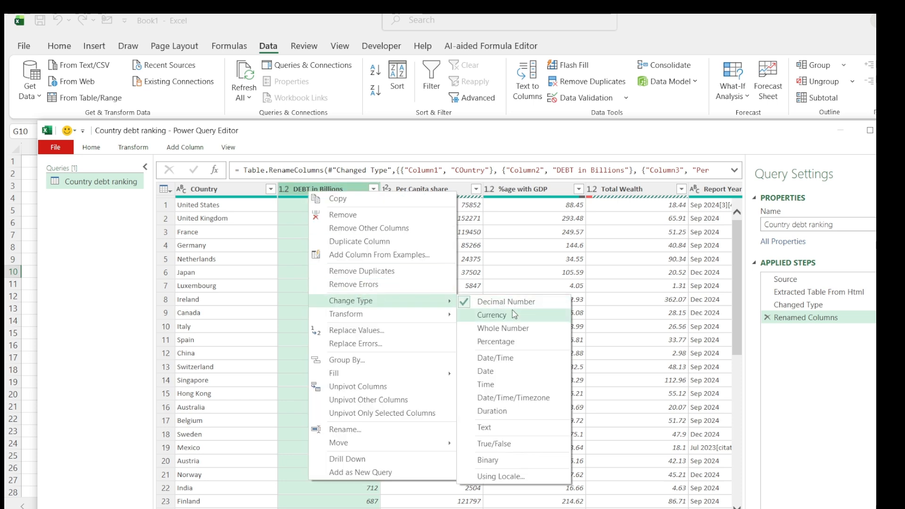
{"action": "left_click", "coordinate": [512, 329]}
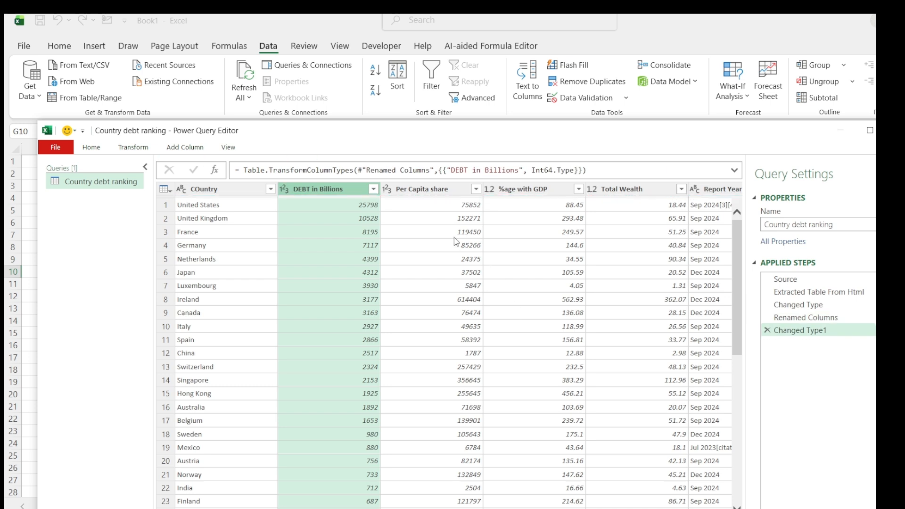
Check the data types and values of the Per Capita share, %age with GDP, Total Wealth and Report Year columns
{"action": "left_click", "coordinate": [429, 192]}
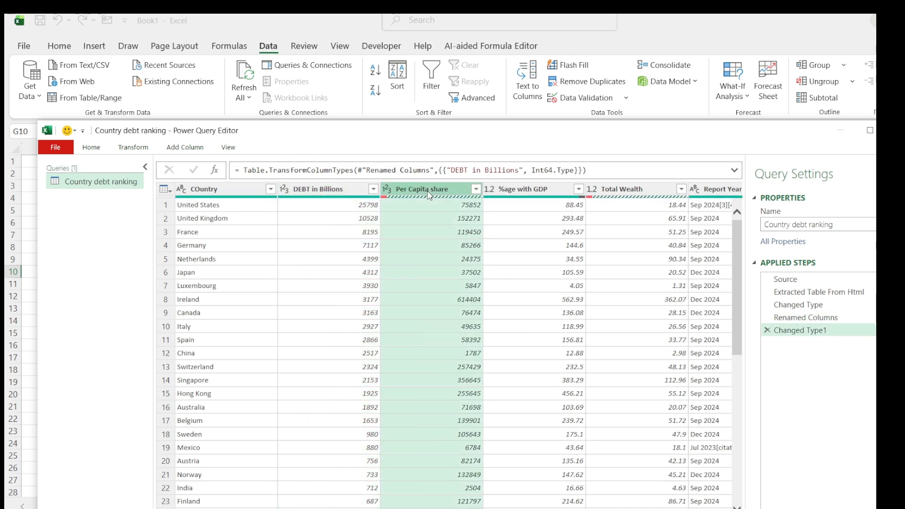
{"action": "left_click", "coordinate": [518, 195]}
{"action": "right_click", "coordinate": [518, 194]}
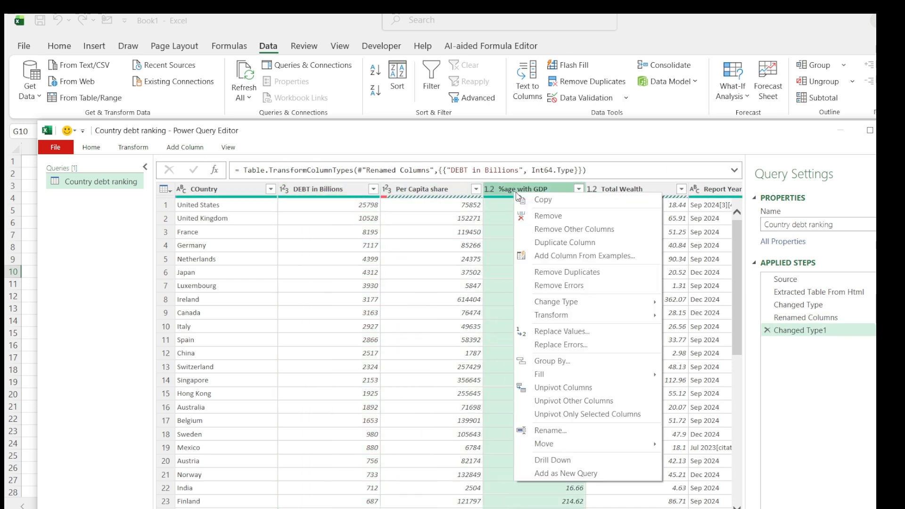
{"action": "key", "text": "Escape"}
{"action": "left_click", "coordinate": [519, 258]}
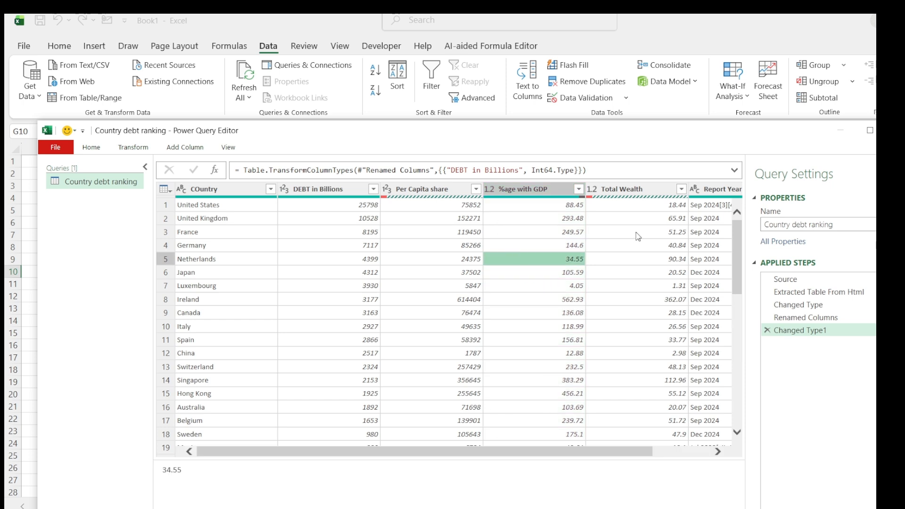
{"action": "left_click", "coordinate": [641, 229]}
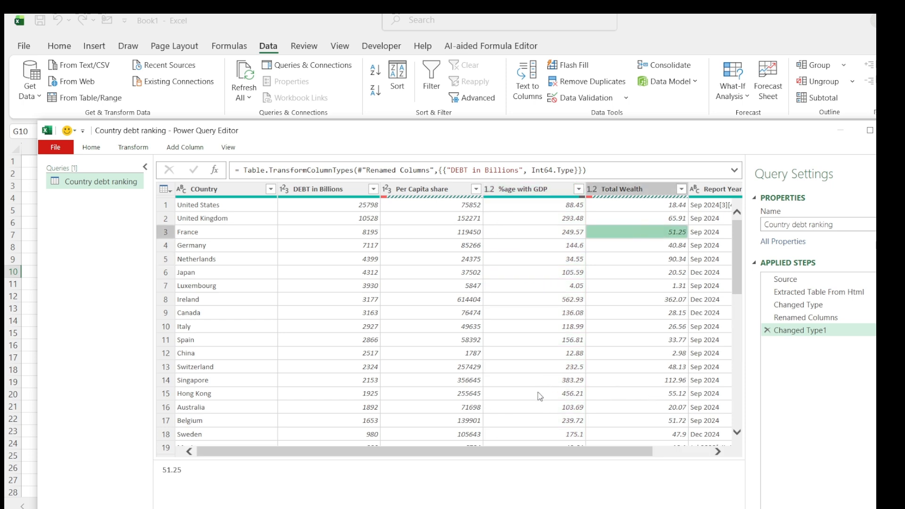
{"action": "left_click_drag", "start_coordinate": [589, 455], "coordinate": [695, 452]}
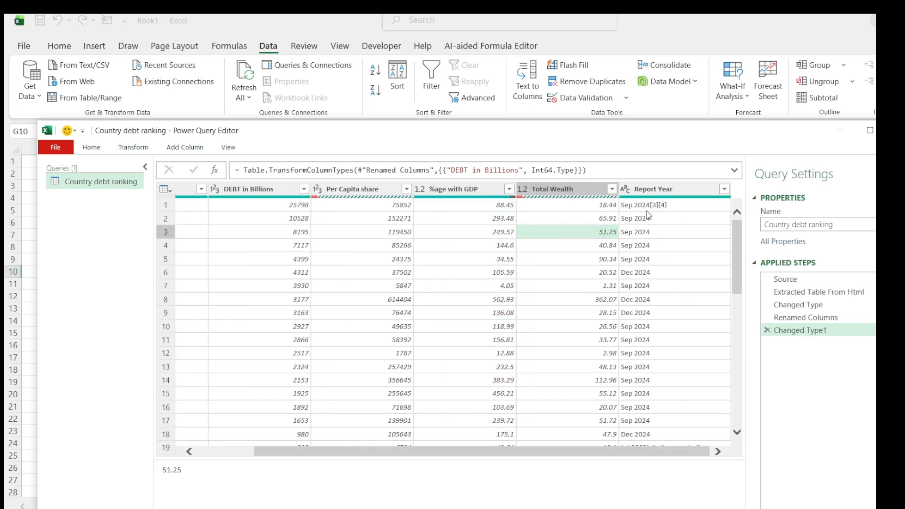
{"action": "left_click", "coordinate": [647, 229]}
{"action": "left_click", "coordinate": [640, 273]}
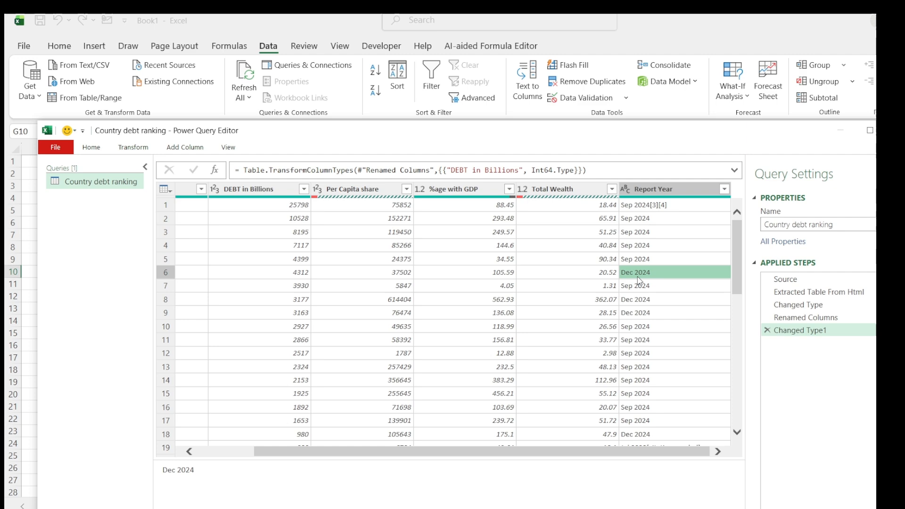
{"action": "right_click", "coordinate": [630, 191]}
{"action": "left_click", "coordinate": [557, 254]}
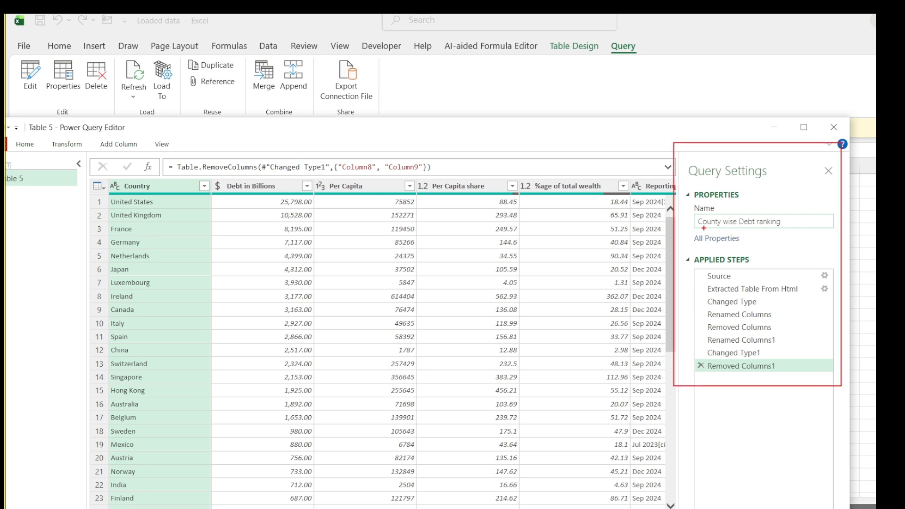
{"action": "left_click_drag", "start_coordinate": [703, 227], "coordinate": [822, 227]}
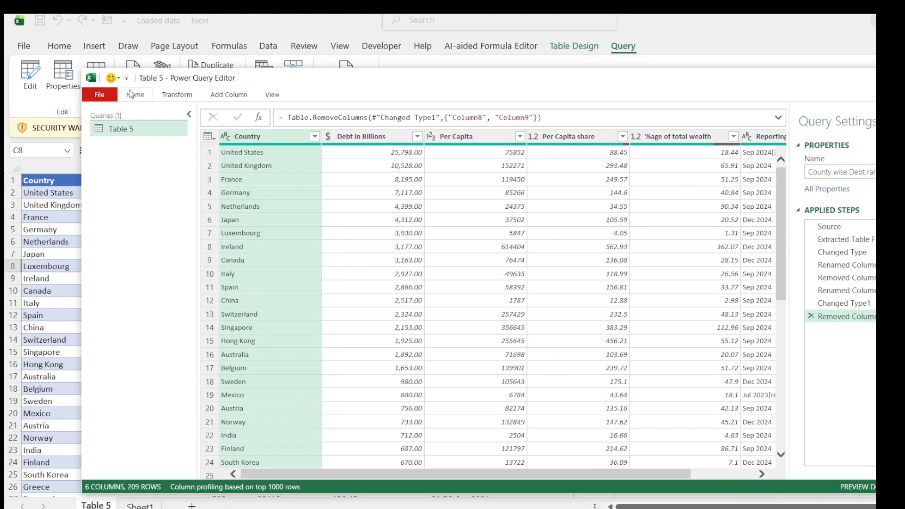
Close the query editor and load the cleaned debt table into the worksheet
{"action": "left_click", "coordinate": [113, 96]}
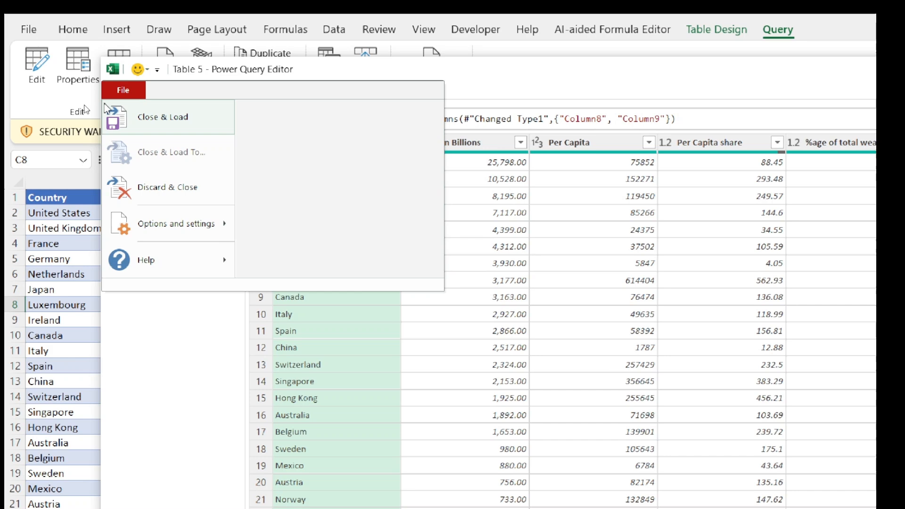
{"action": "left_click", "coordinate": [126, 116]}
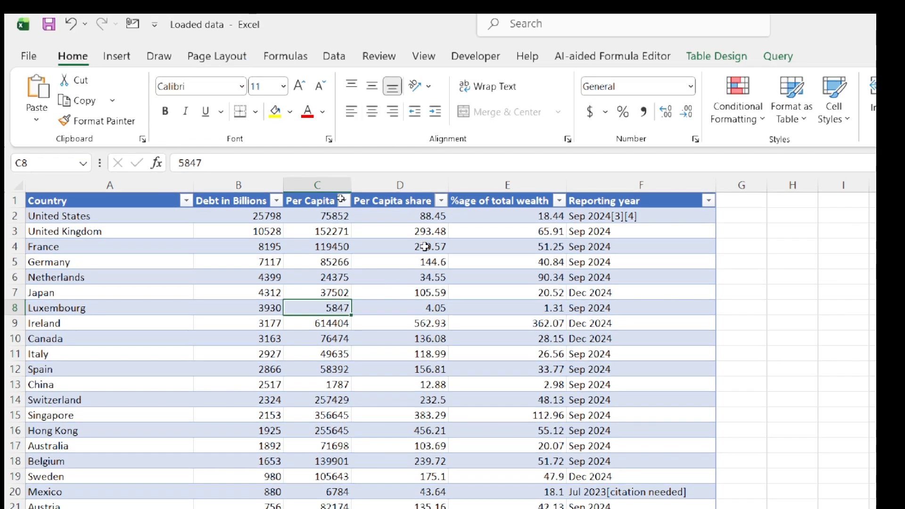
Check the loaded table's column headers from Debt in Billions through Reporting year
{"action": "left_click", "coordinate": [425, 241]}
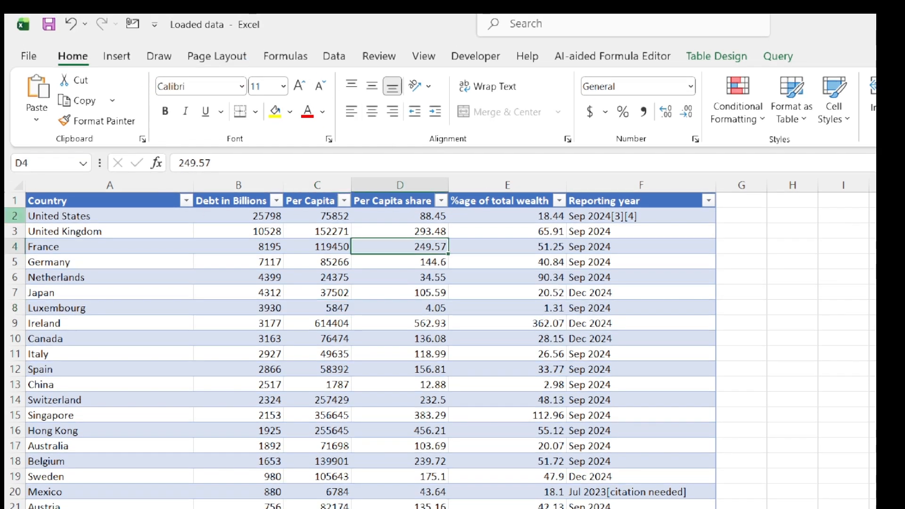
{"action": "left_click", "coordinate": [261, 355]}
{"action": "key", "text": "ctrl+Home"}
{"action": "left_click", "coordinate": [252, 205]}
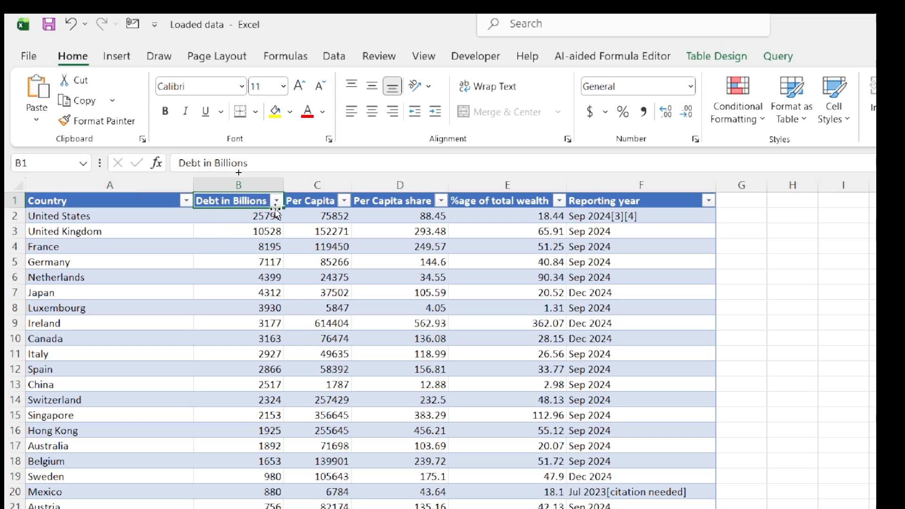
{"action": "left_click", "coordinate": [326, 198]}
{"action": "left_click", "coordinate": [397, 207]}
{"action": "left_click", "coordinate": [492, 205]}
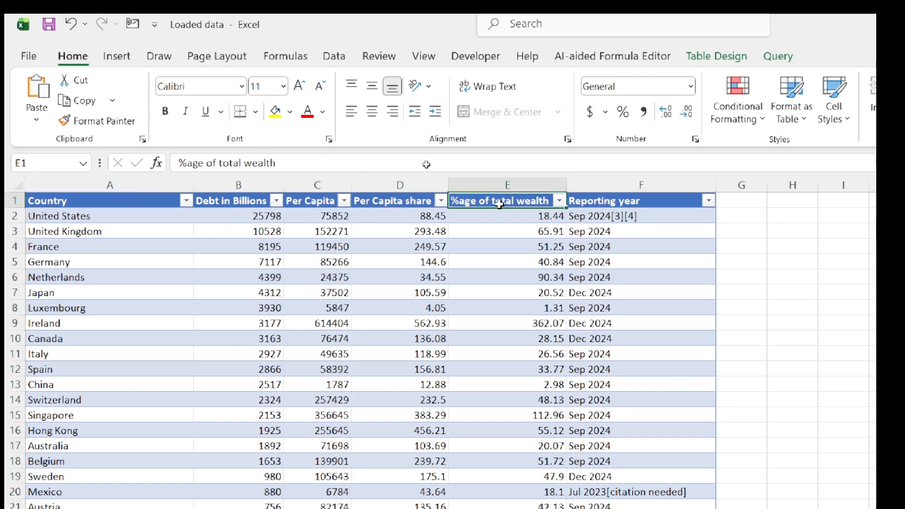
{"action": "left_click", "coordinate": [611, 207]}
Create a PivotTable on a new worksheet from the whole loaded debt table
{"action": "left_click", "coordinate": [138, 201]}
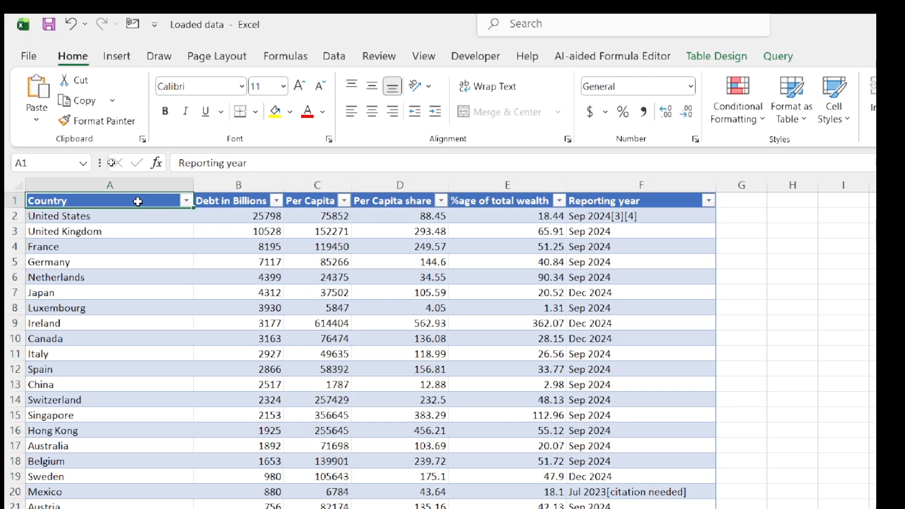
{"action": "key", "text": "ctrl+shift+Right"}
{"action": "key", "text": "ctrl+shift+Down"}
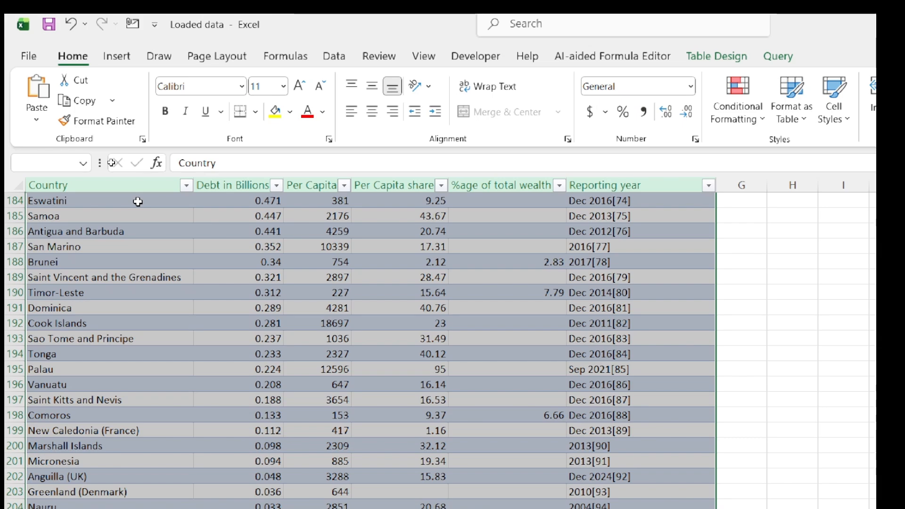
{"action": "left_click", "coordinate": [116, 59]}
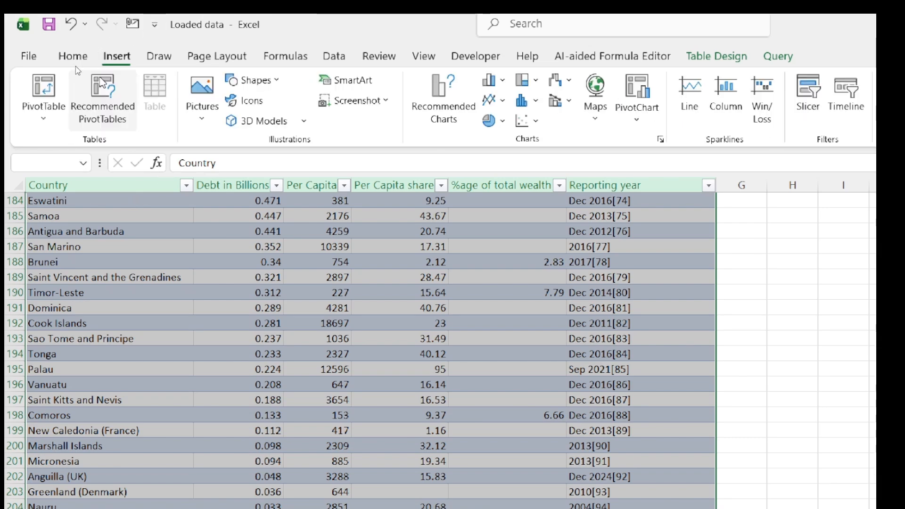
{"action": "left_click", "coordinate": [58, 84]}
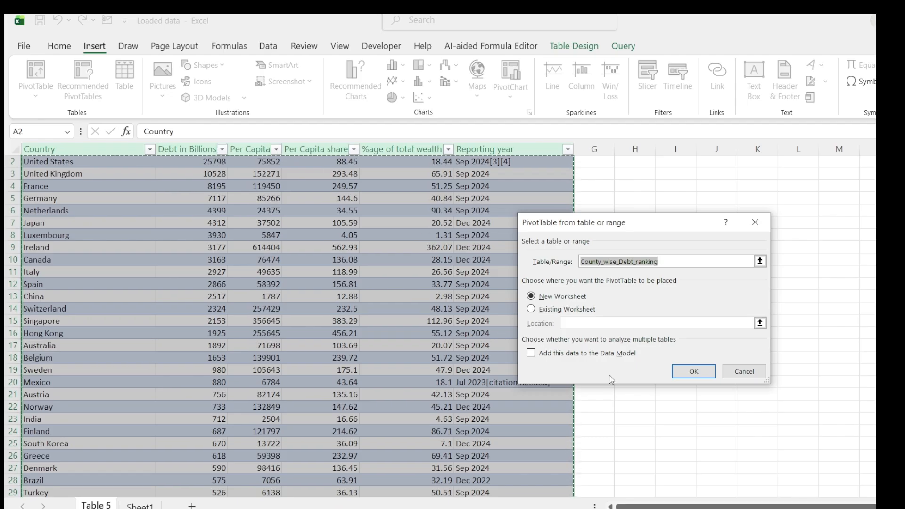
{"action": "left_click", "coordinate": [693, 371]}
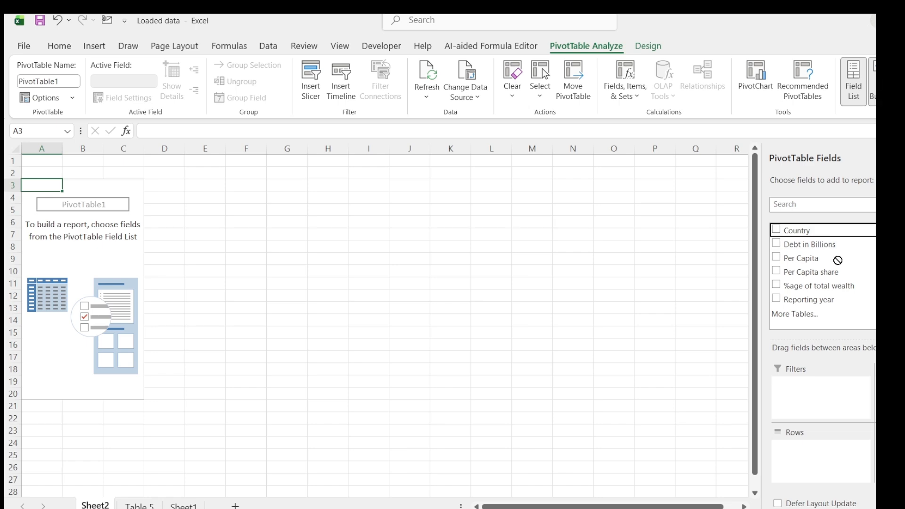
Fill the PivotTable with Country as rows and the sum of Per Capita share, sorted largest to smallest in whole numbers
{"action": "left_click_drag", "start_coordinate": [797, 230], "coordinate": [820, 452]}
{"action": "left_click", "coordinate": [776, 272]}
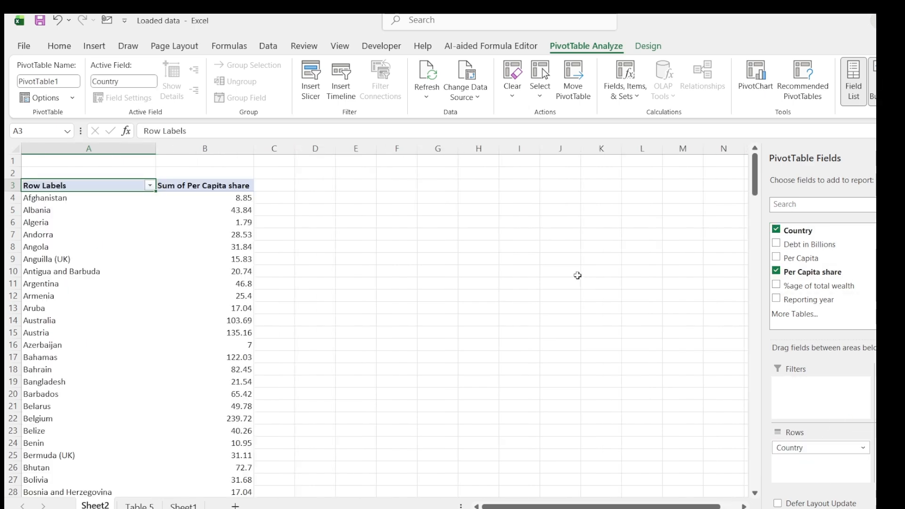
{"action": "right_click", "coordinate": [228, 199]}
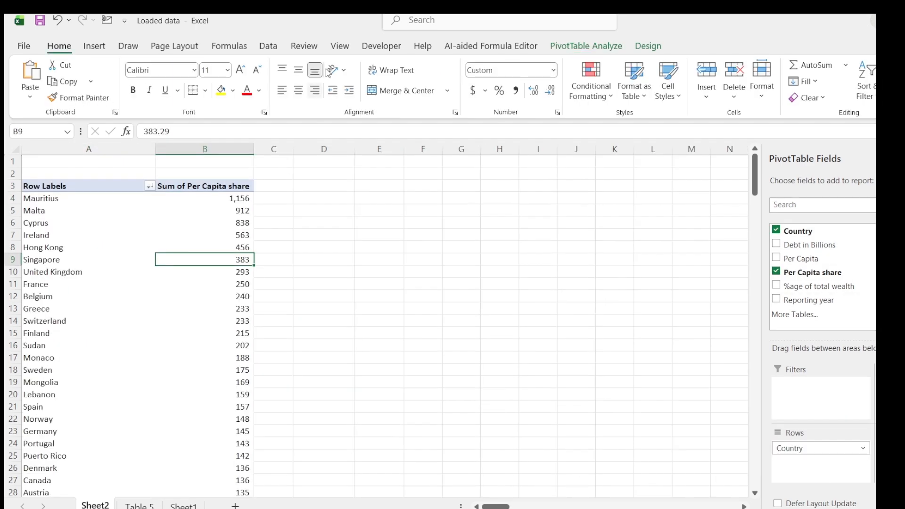
Insert a 2-D clustered column chart of Per Capita share by country from the PivotTable
{"action": "left_click", "coordinate": [94, 46]}
{"action": "left_click", "coordinate": [394, 64]}
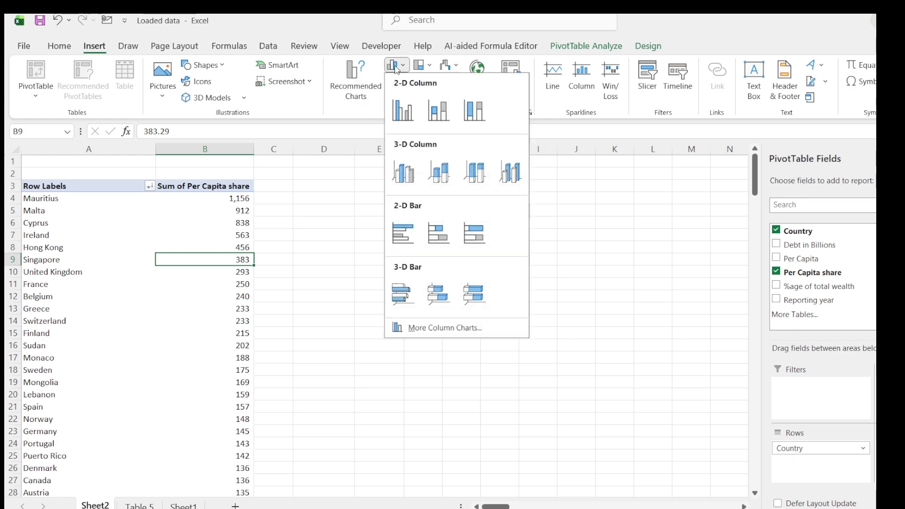
{"action": "left_click", "coordinate": [398, 91]}
{"action": "left_click", "coordinate": [419, 297]}
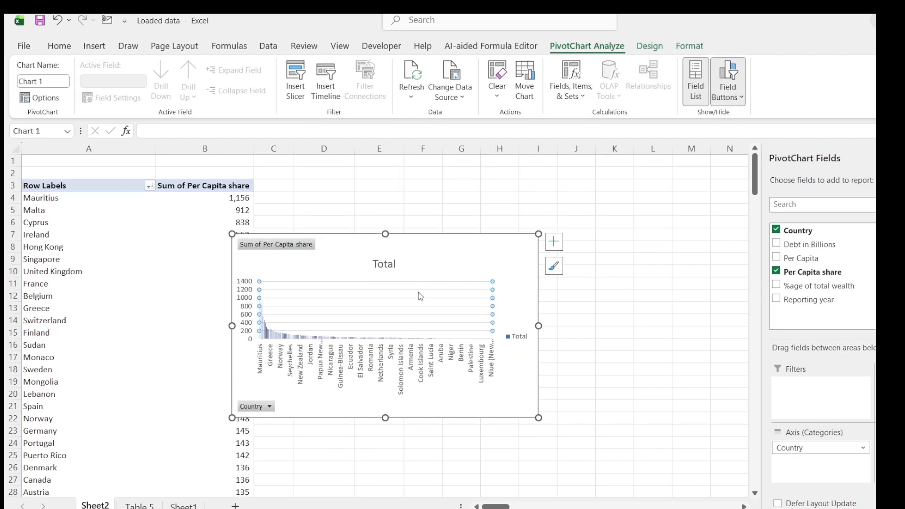
Delete the Total title and the legend from the chart
{"action": "left_click", "coordinate": [373, 263]}
{"action": "key", "text": "Delete"}
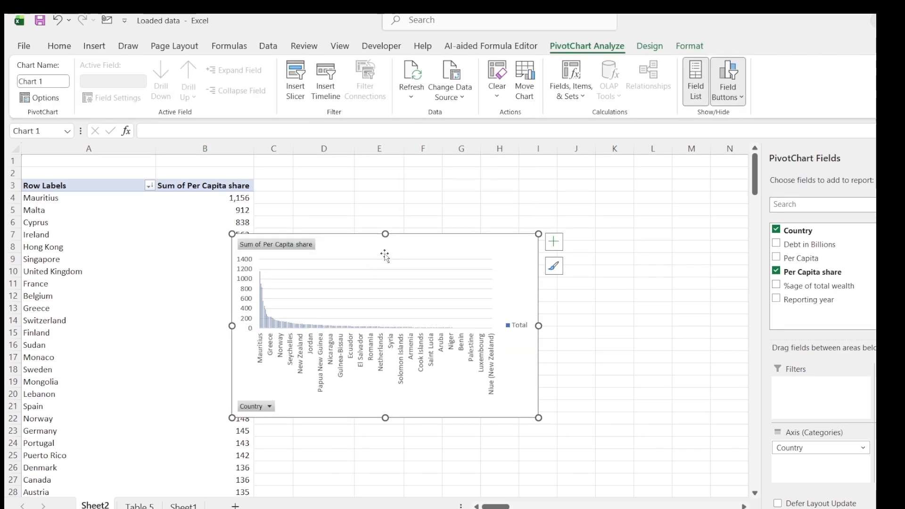
{"action": "left_click", "coordinate": [517, 327]}
{"action": "key", "text": "Delete"}
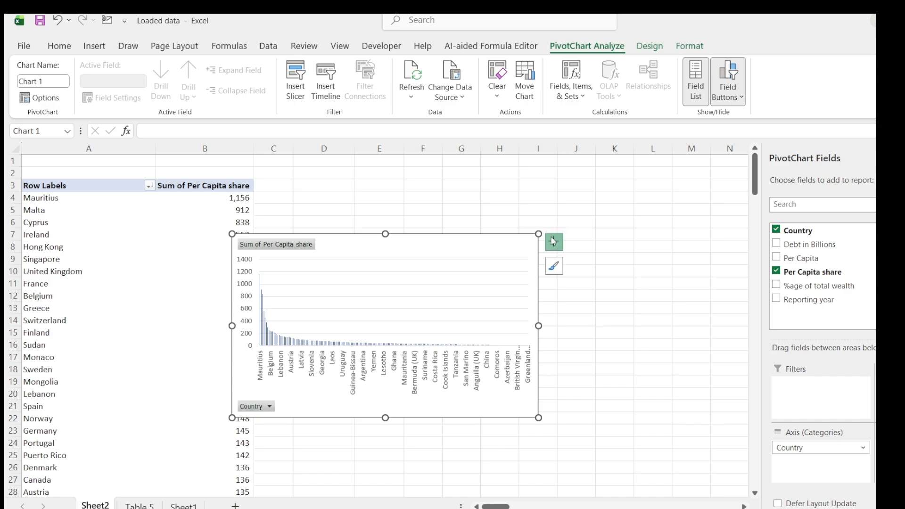
Show axes, axis titles and data labels on the chart without gridlines, and enlarge the chart
{"action": "left_click", "coordinate": [554, 241]}
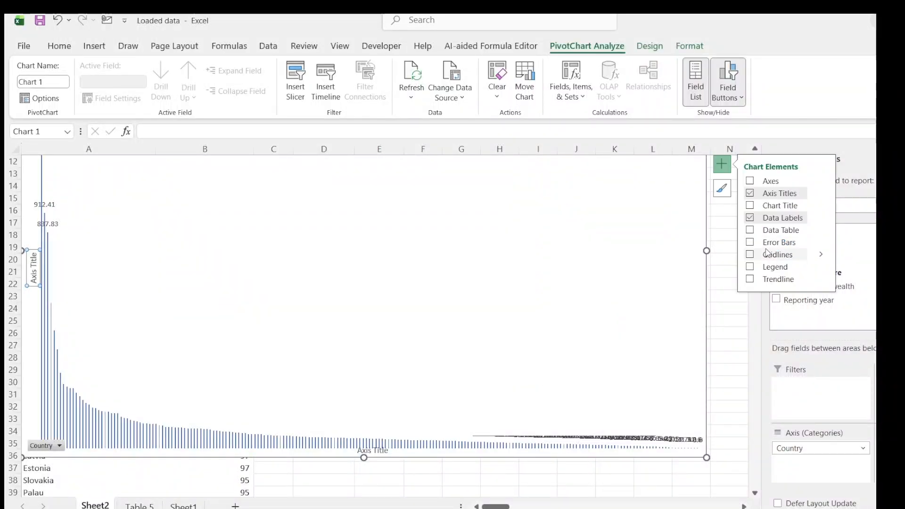
{"action": "left_click", "coordinate": [750, 181]}
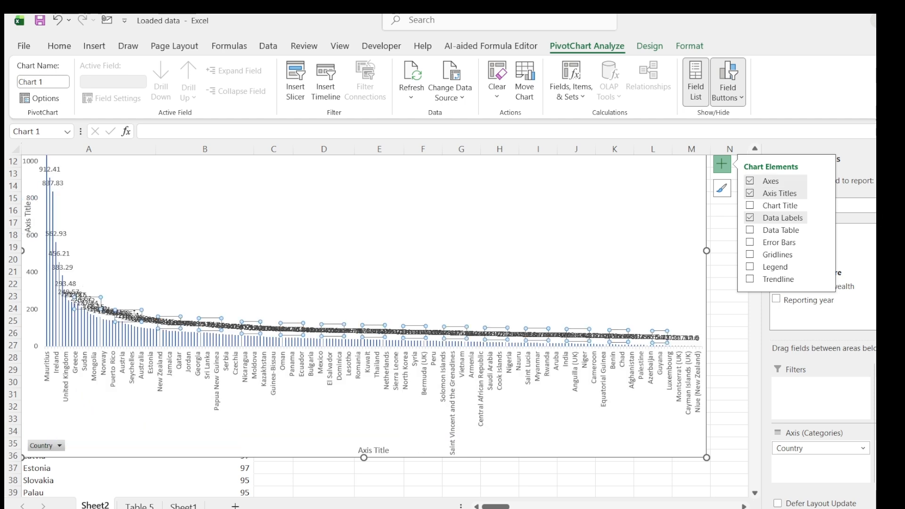
{"action": "left_click", "coordinate": [357, 283]}
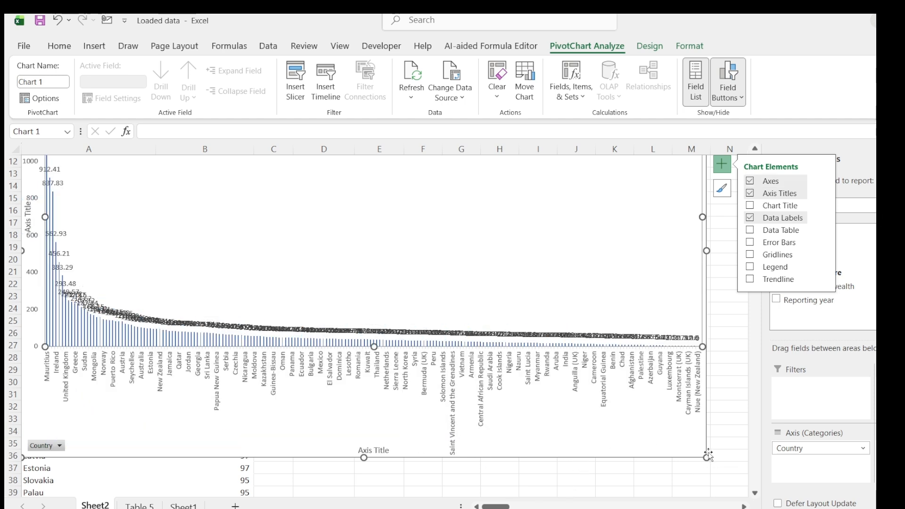
{"action": "left_click_drag", "start_coordinate": [706, 456], "coordinate": [695, 492]}
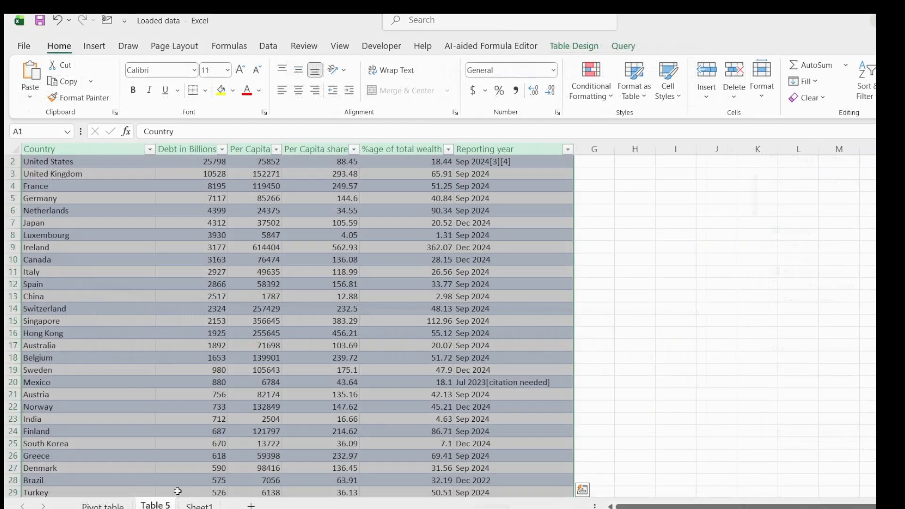
Rename the Table 5 sheet to "Extracted Table" and return to the Pivot table sheet
{"action": "left_click", "coordinate": [427, 271]}
{"action": "double_click", "coordinate": [155, 506]}
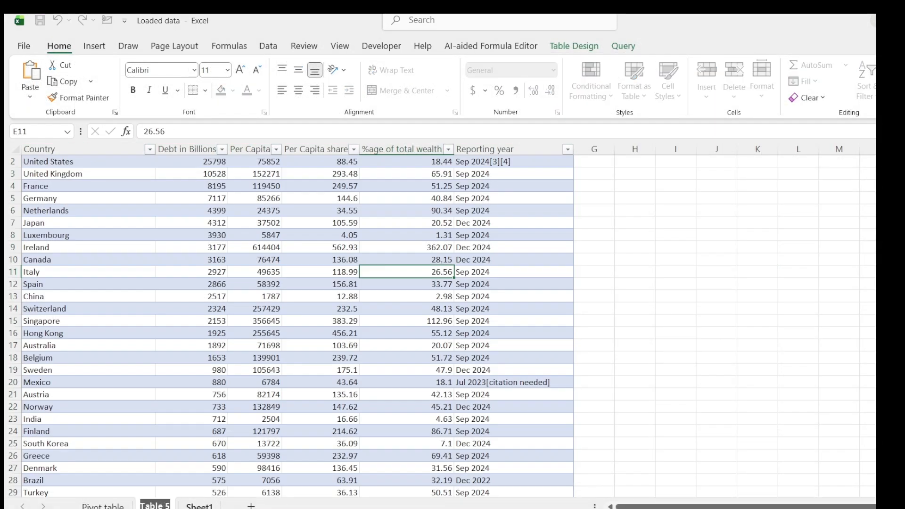
{"action": "type", "text": "Extracted Table"}
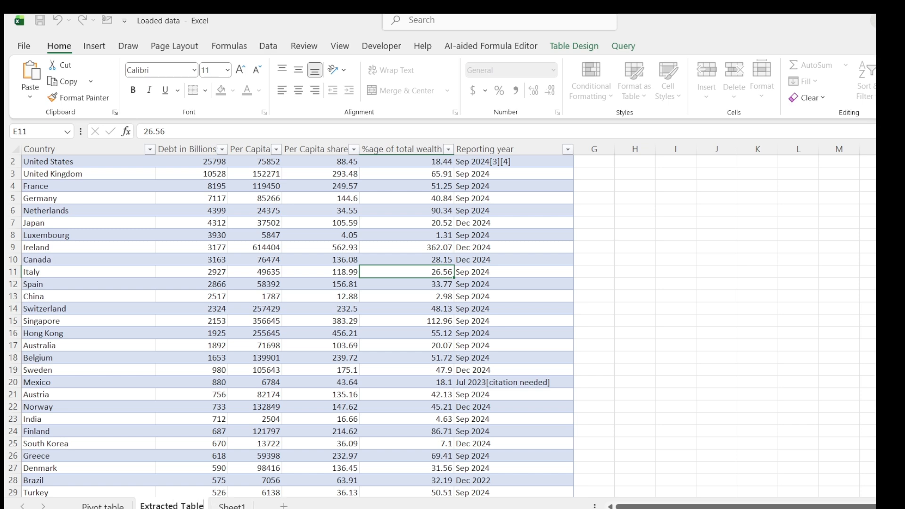
{"action": "left_click", "coordinate": [232, 505]}
{"action": "left_click", "coordinate": [103, 505]}
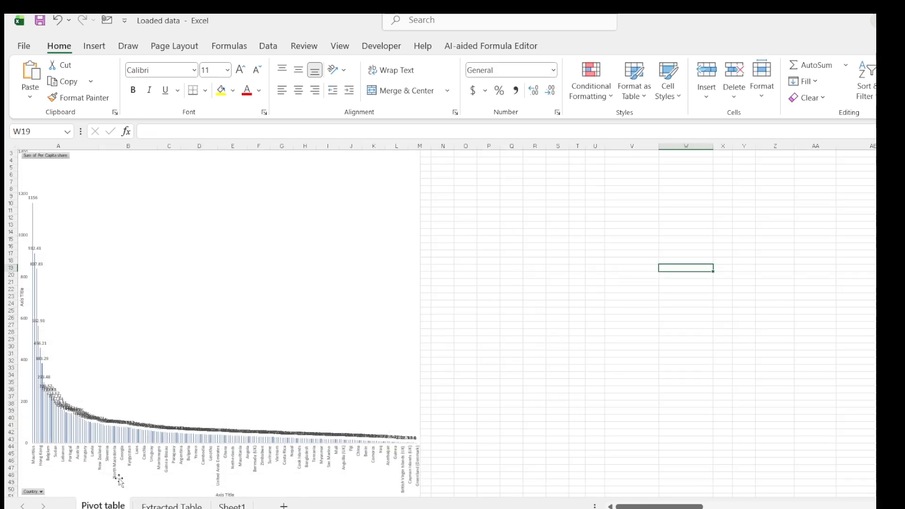